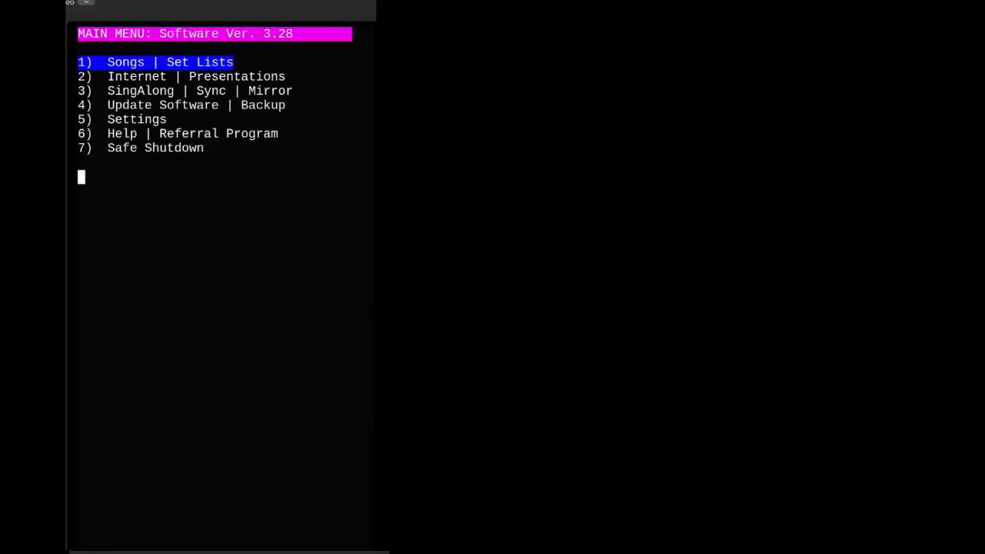
Move two places down the main menu toward 5) Settings.
key("Down")
key("Down")
key("Down")
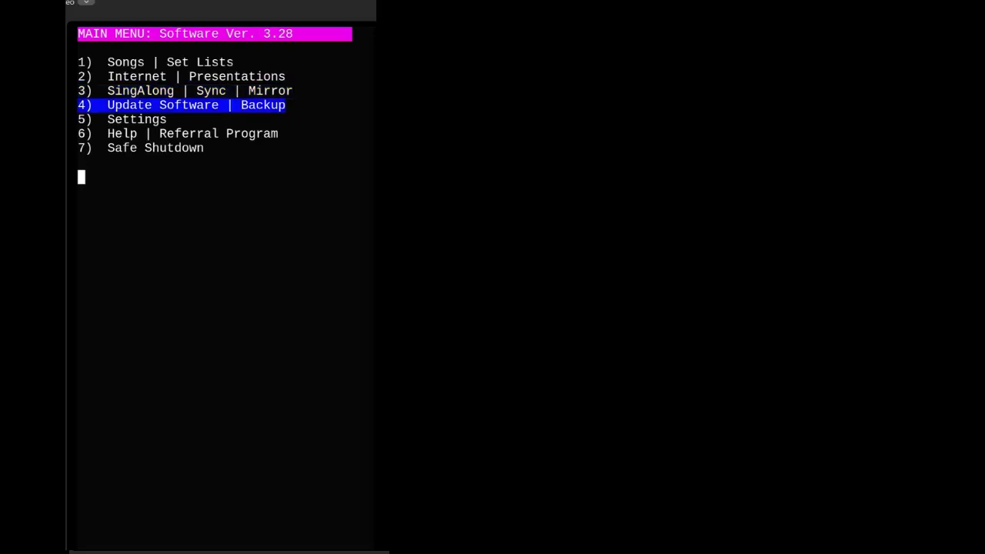
key("Down")
key("Down")
Open WiFi Settings from the Settings submenu and select the Nacho Weefee network.
key("Up")
key("Return")
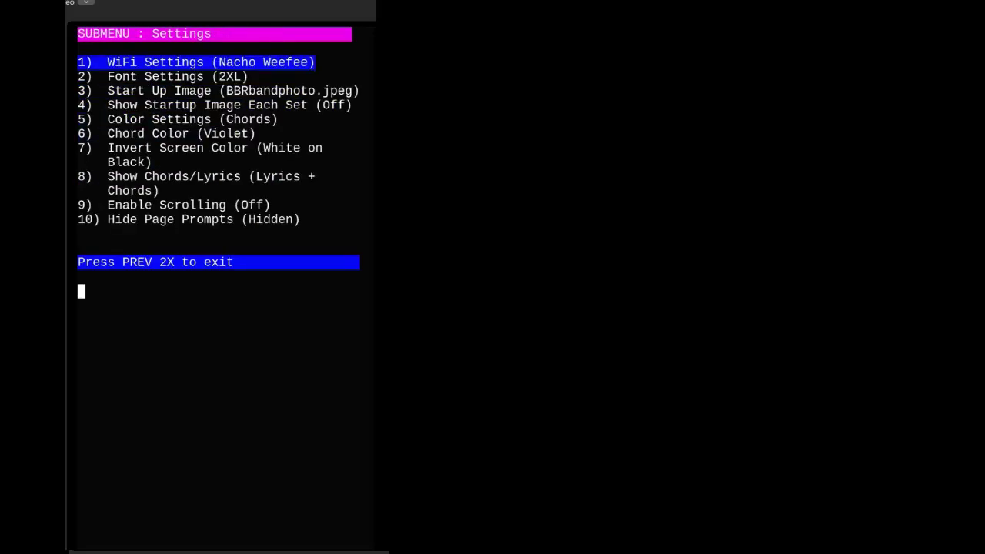
key("Return")
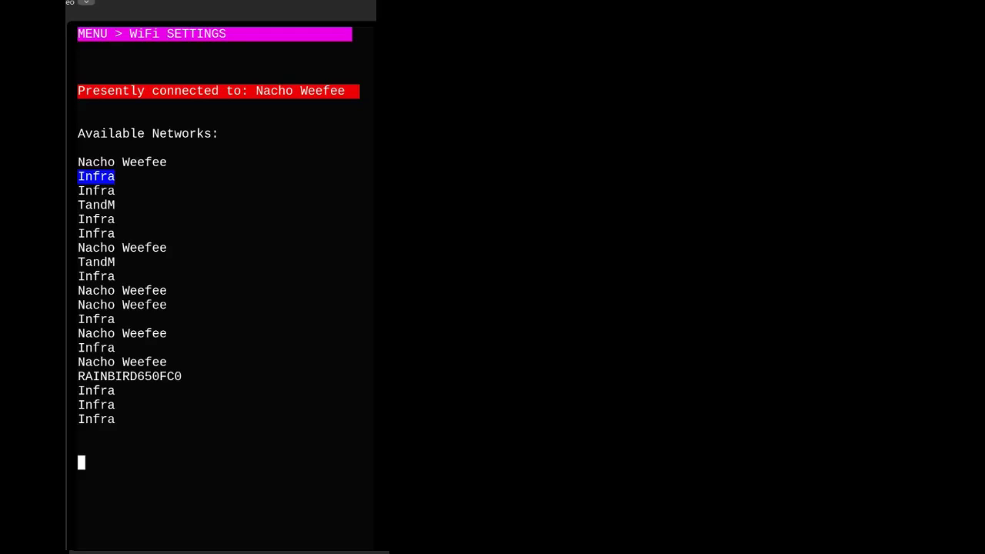
key("Up")
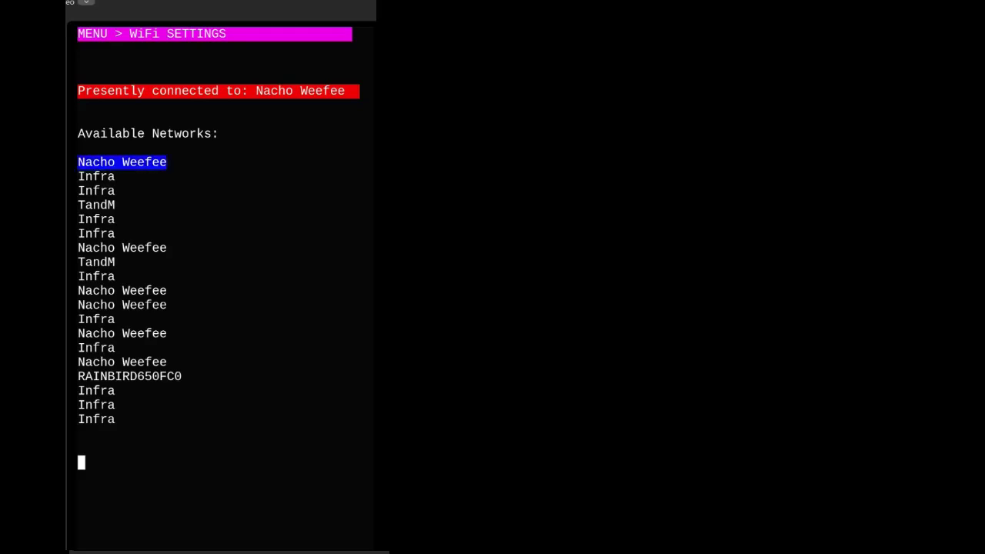
key("Return")
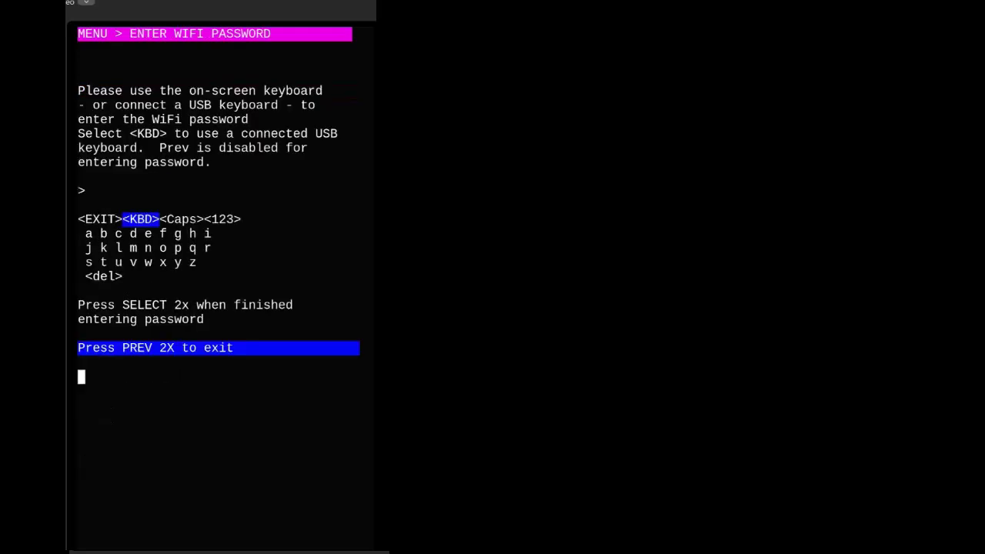
Switch password entry to USB keyboard mode and type the WiFi password.
key("Return")
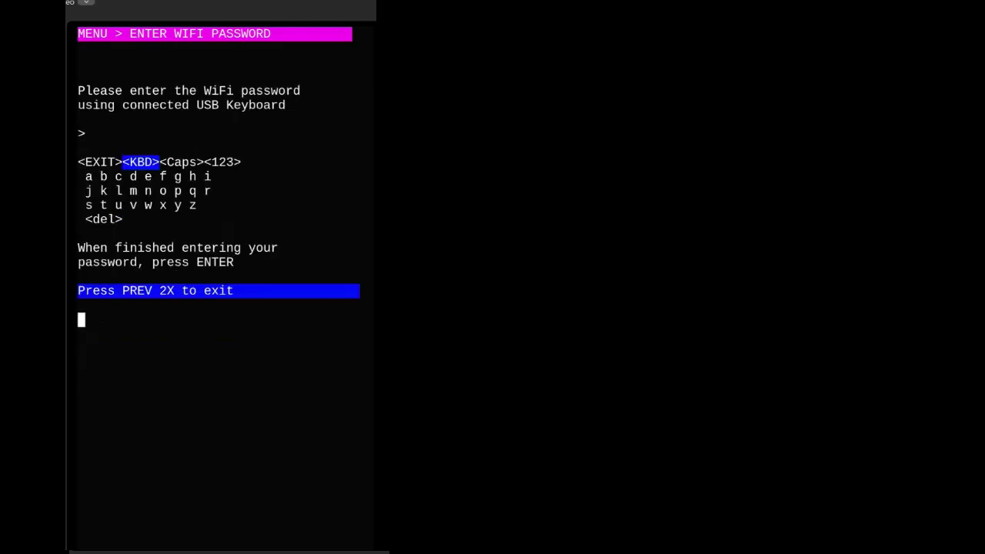
key("Return")
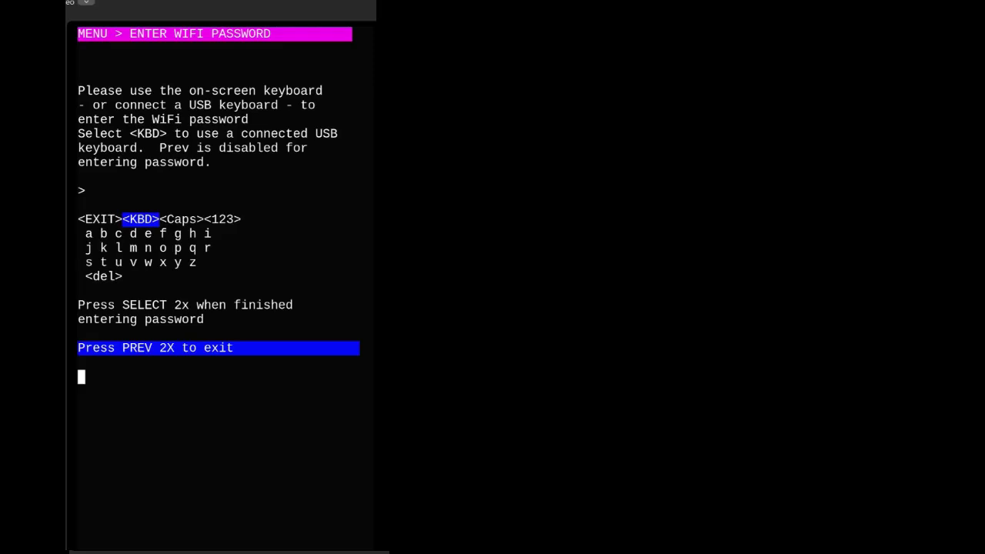
key("Return")
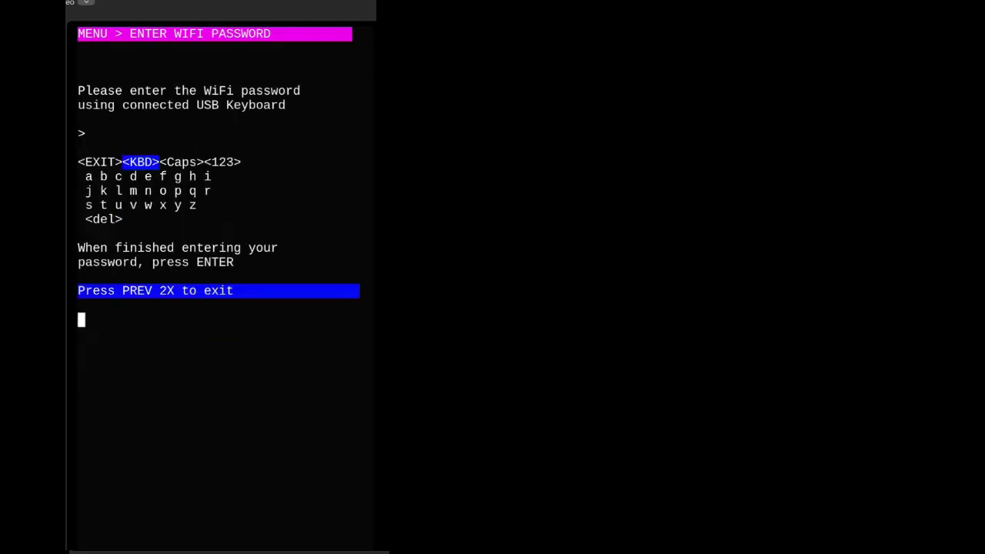
key("Return")
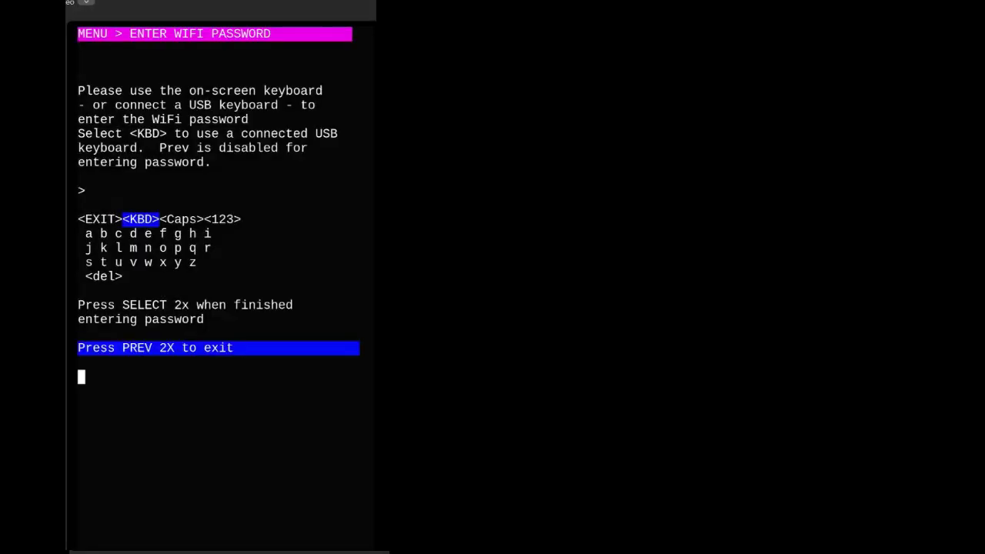
key("Return")
type("enterpassword")
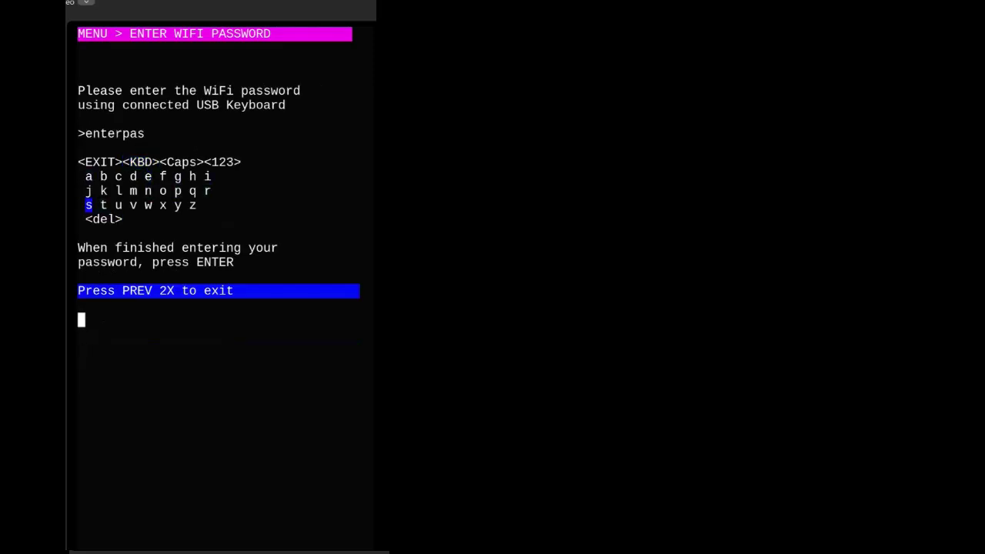
type("here")
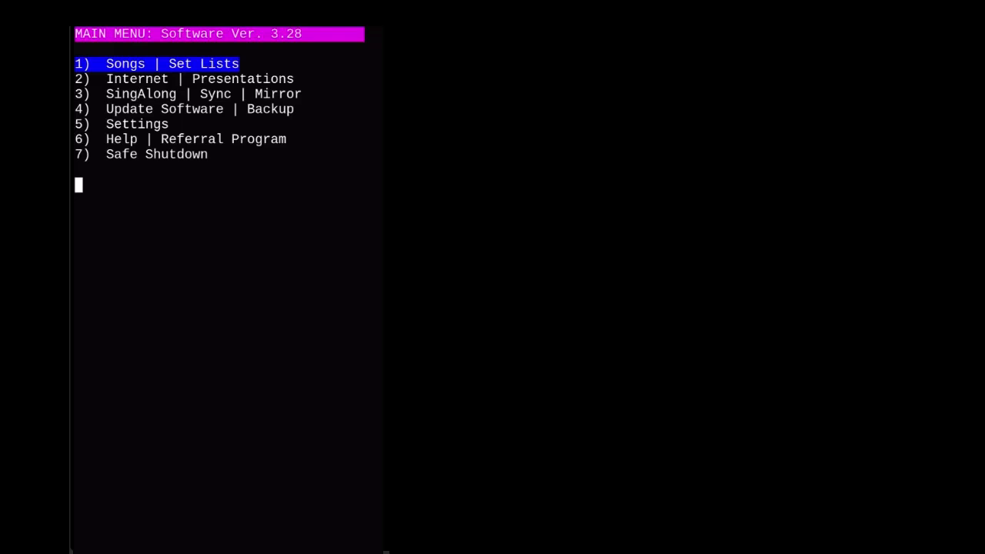
Open Songs | Set Lists and highlight 2) View EverySong.
key("Return")
key("Up")
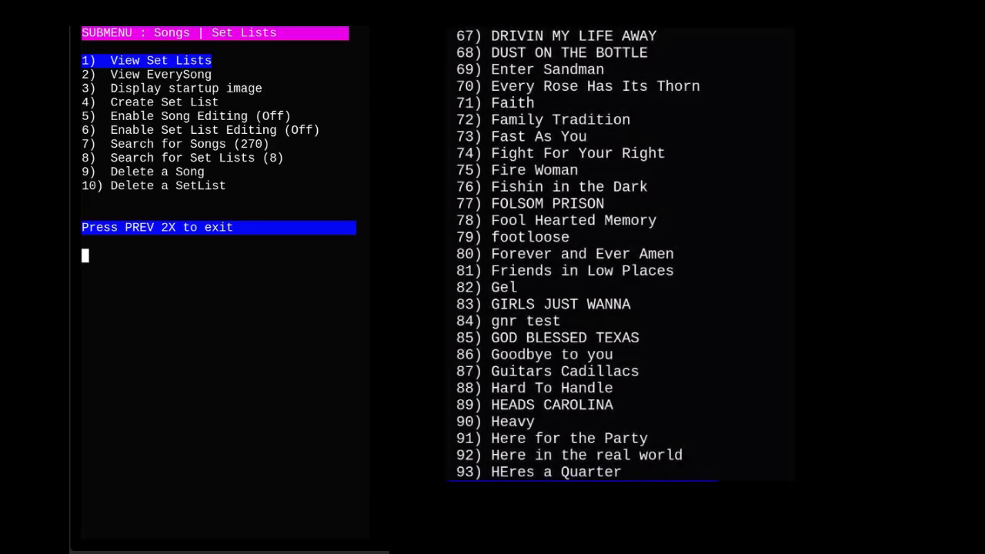
key("Down")
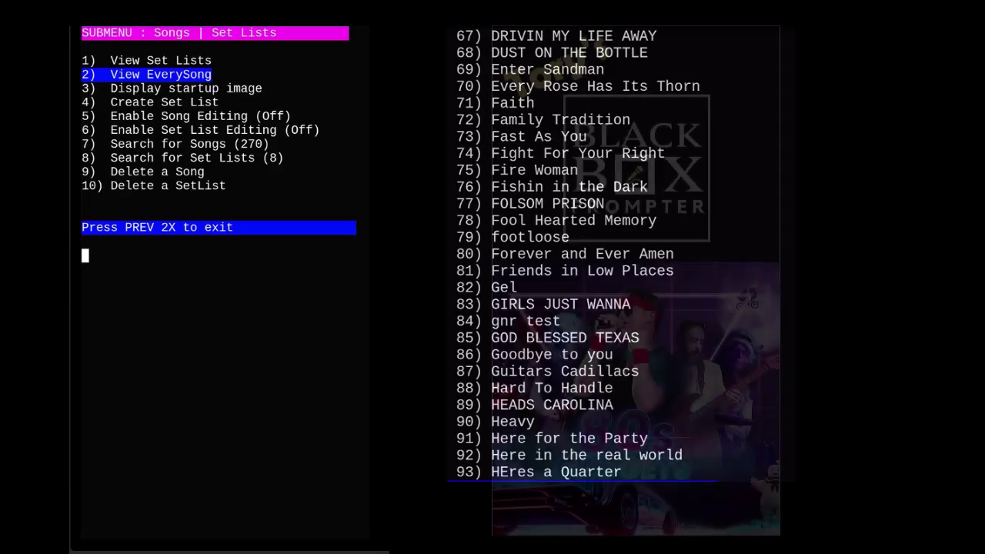
Step through Create Set List, Enable Song Editing, Enable Set List Editing and Search for Songs.
key("Down")
key("Down")
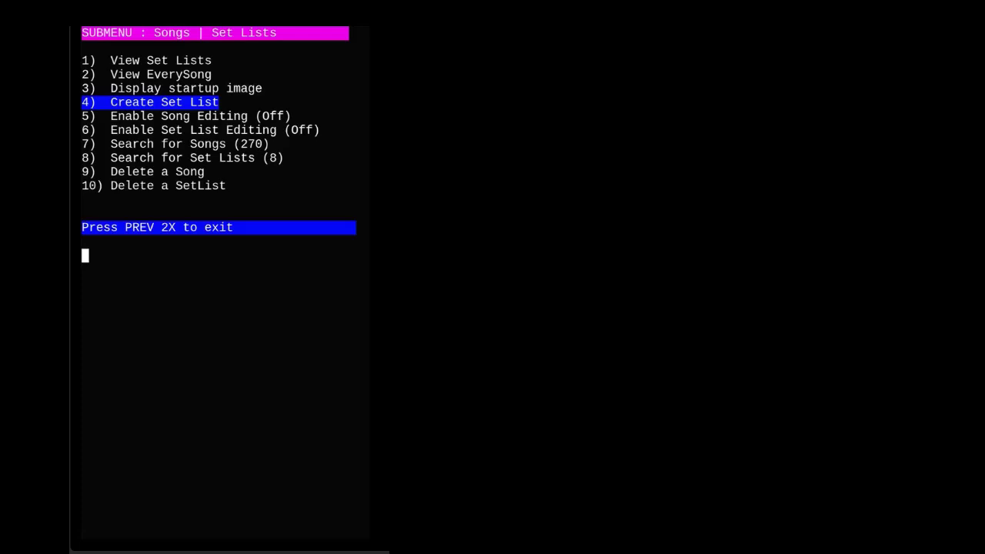
key("Down")
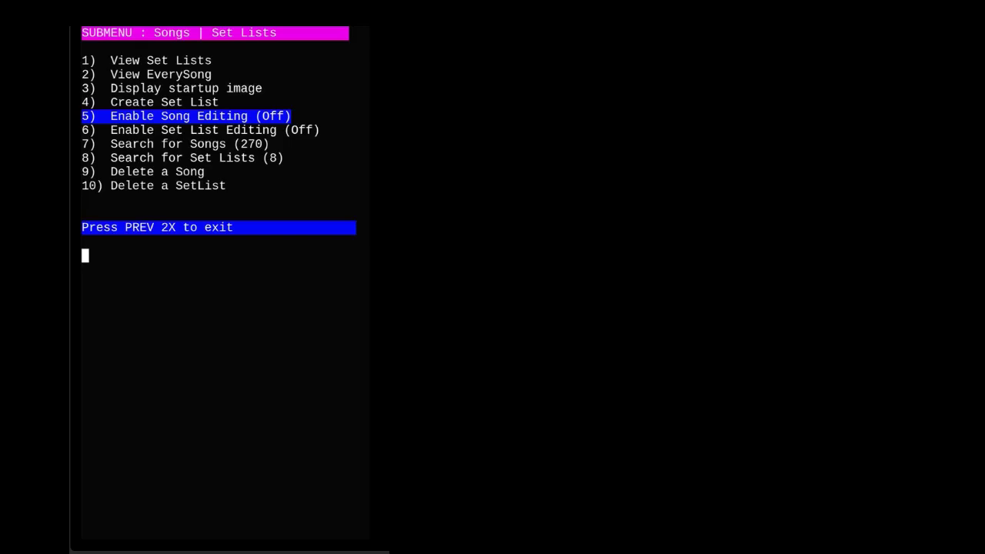
key("Down")
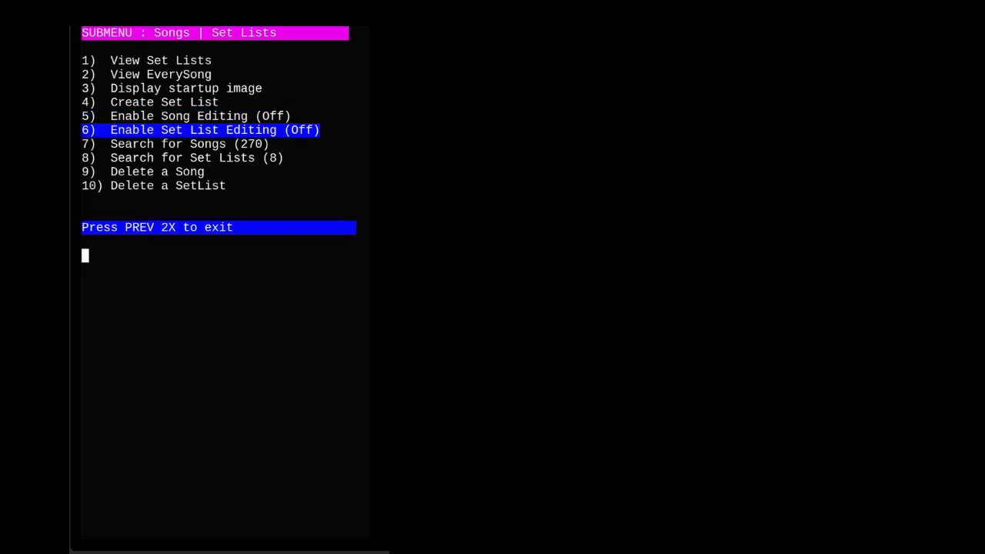
key("Down")
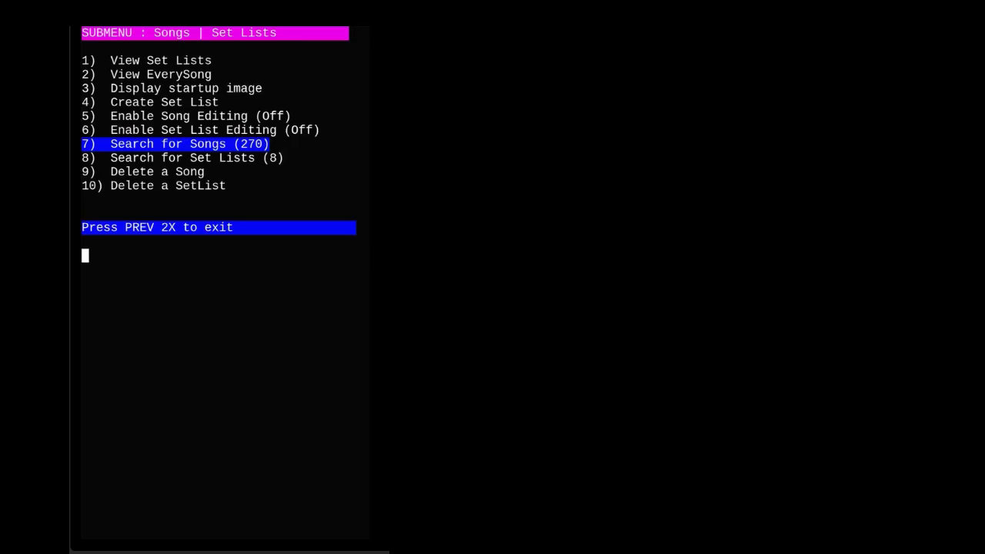
Go from the main menu into Internet | Presentations > Internet and highlight Set Home Page.
key("Left")
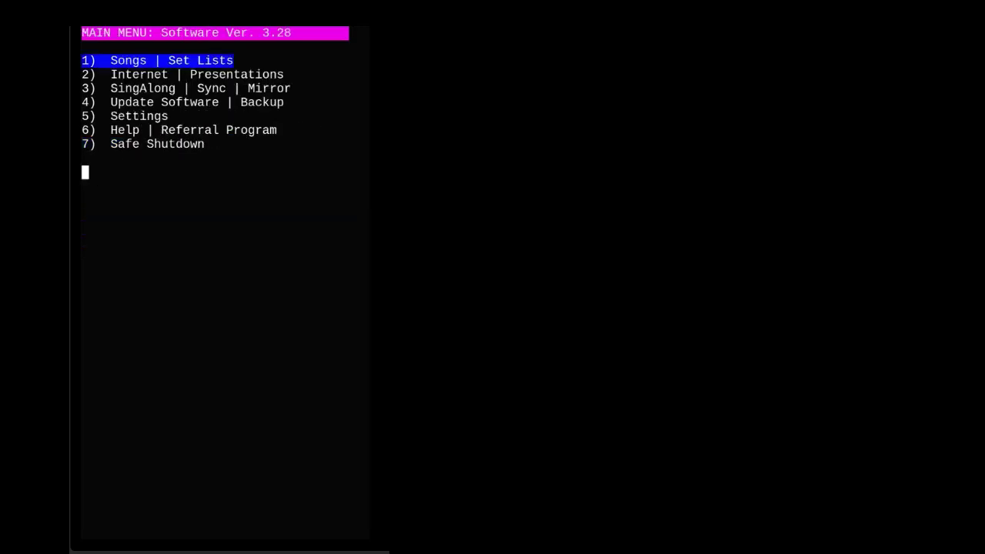
key("Down")
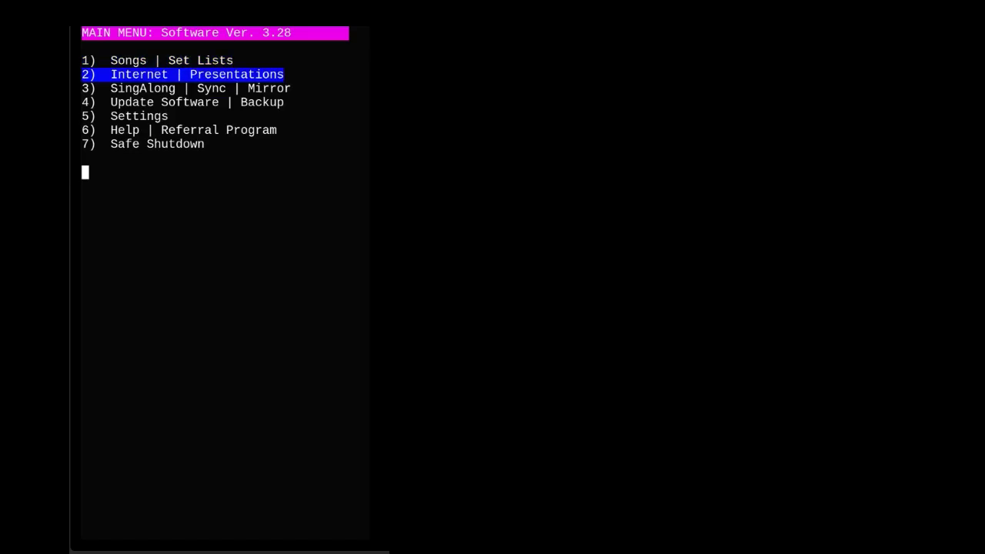
key("Return")
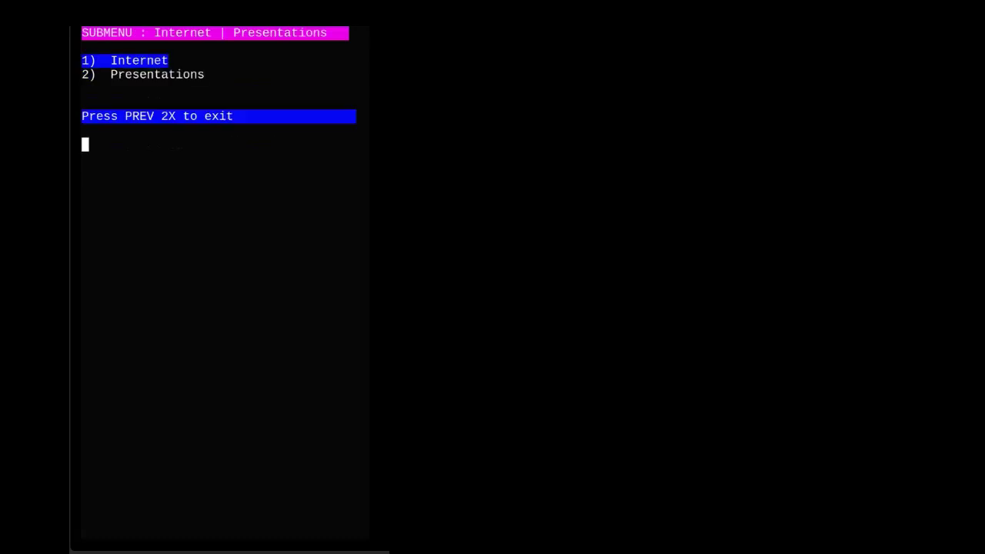
key("Return")
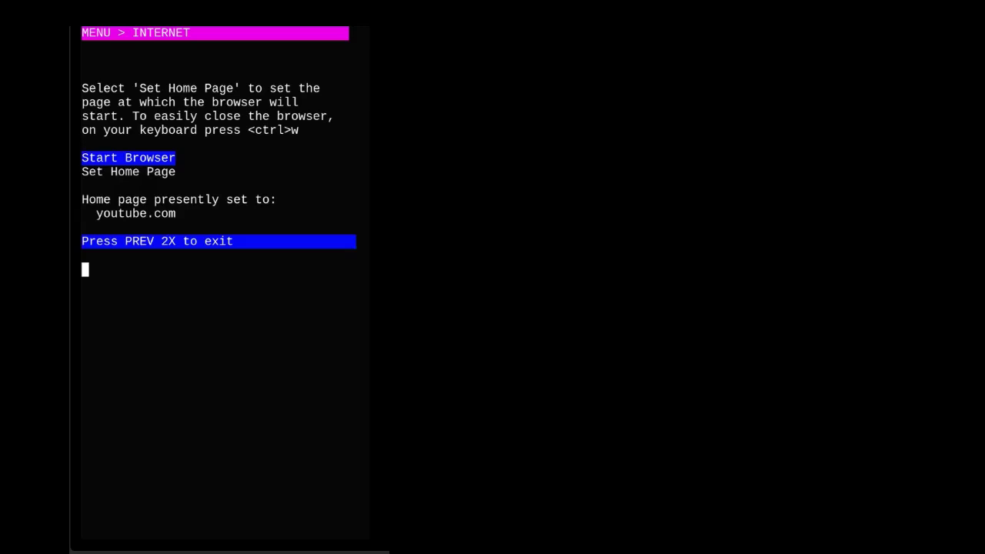
key("Down")
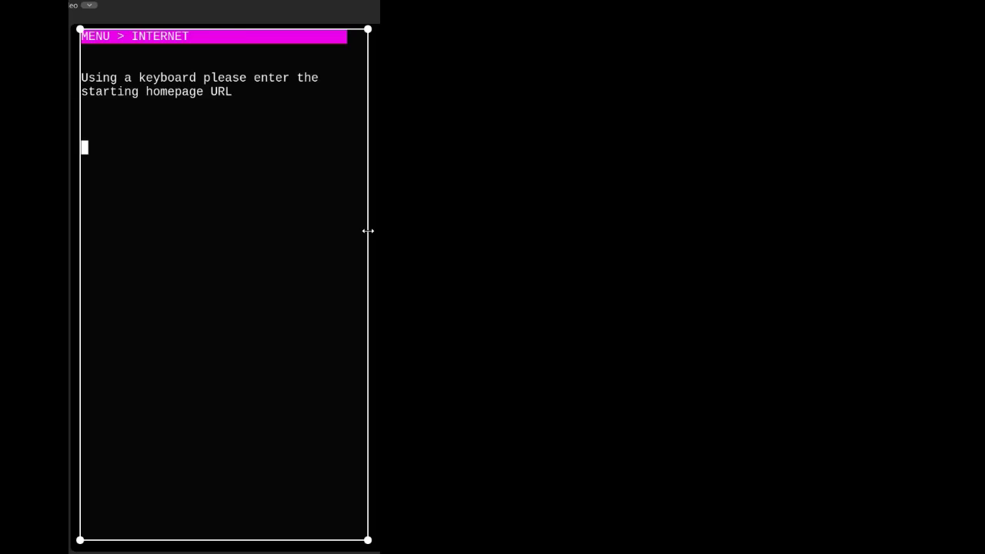
Enter youtube.com as the home page, then highlight 2) Presentations.
type("youtube.com")
key("Return")
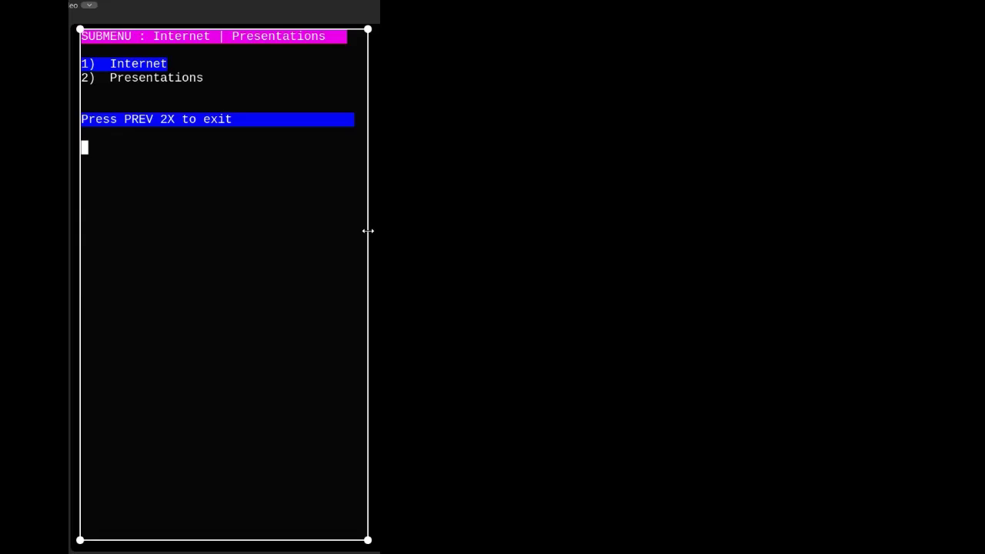
key("Down")
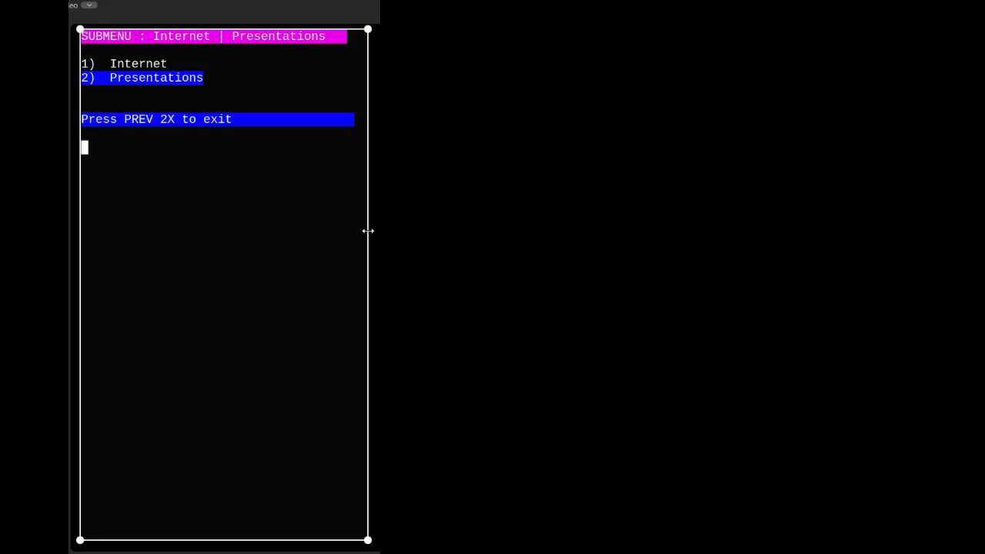
Return to the main menu, open SingAlong | Sync | Mirror, and move to OnSong syncing.
key("Page_Up")
key("Page_Up")
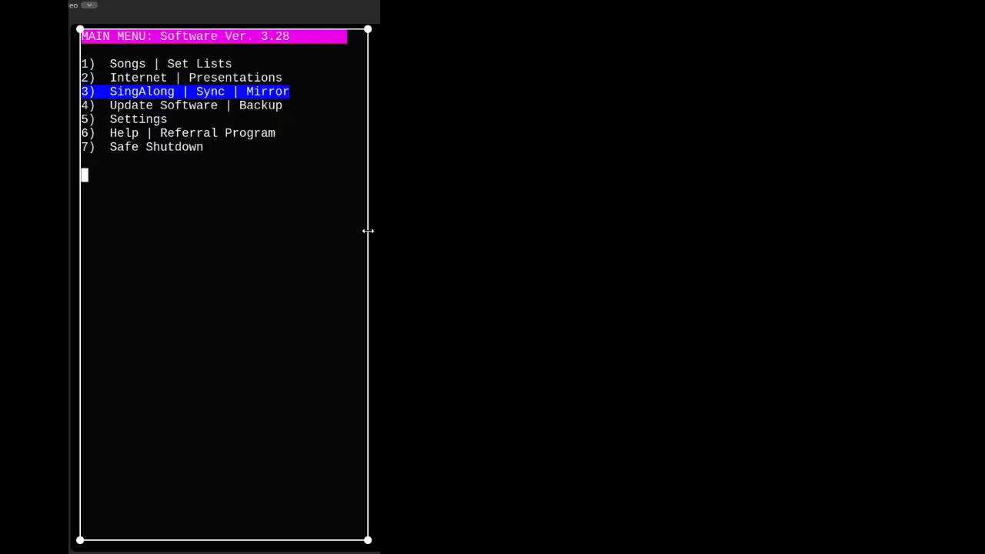
key("Return")
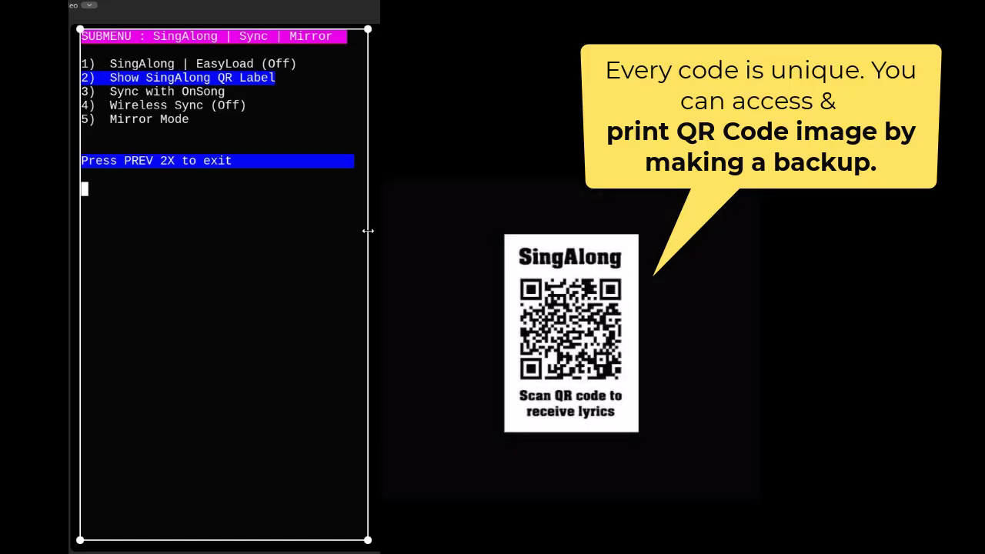
key("Down")
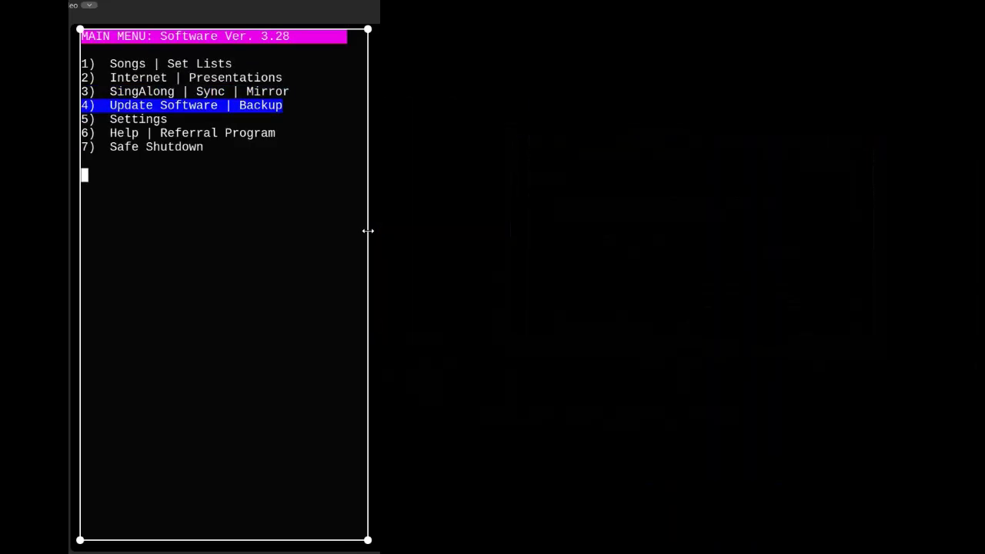
key("Return")
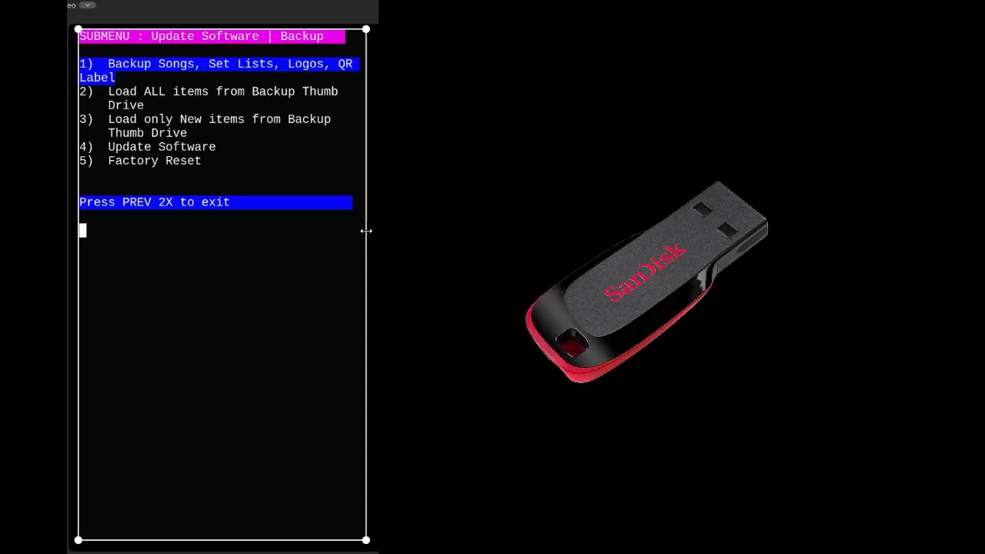
key("Down")
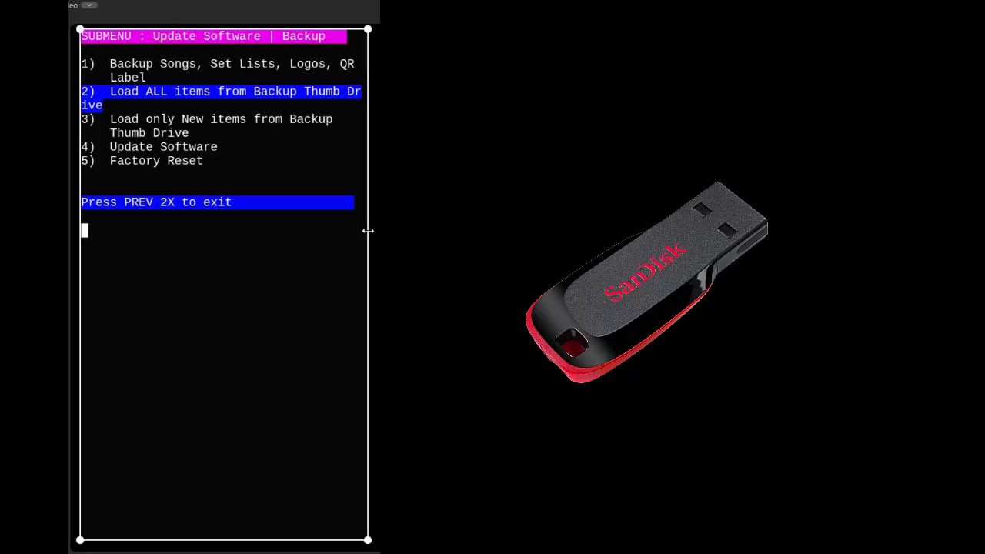
key("Down")
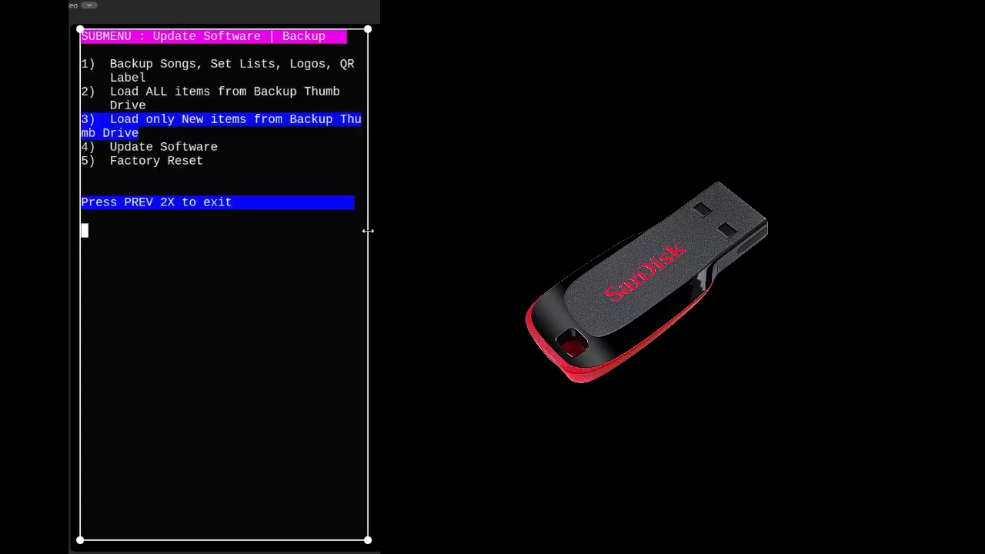
key("Down")
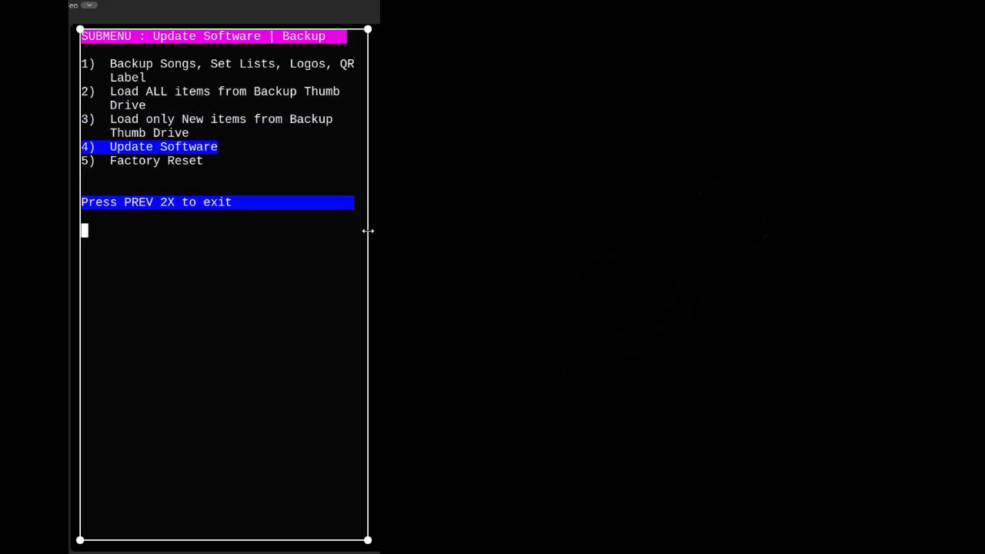
key("Down")
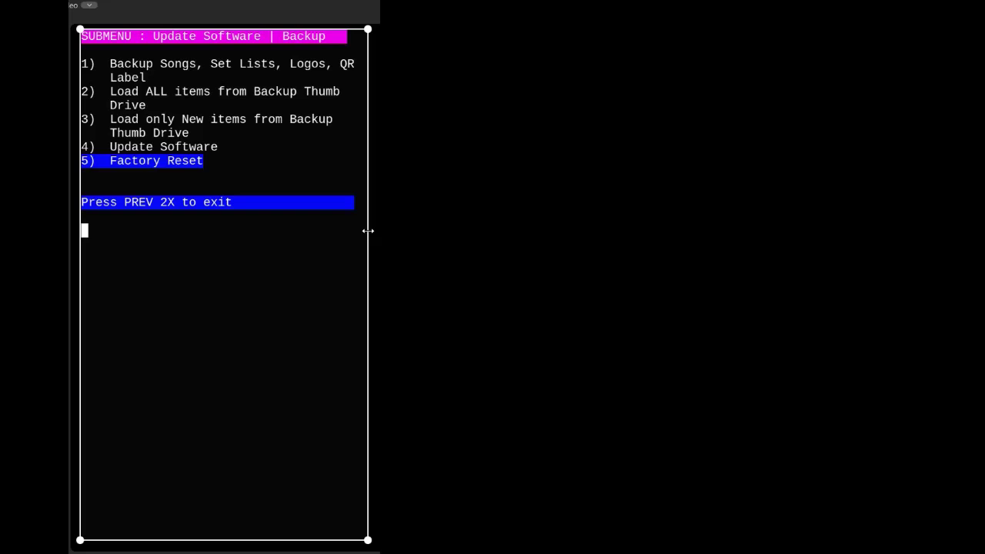
Open Settings from the main menu and step past font and start-up image options to Color Settings (Chords).
key("Left")
key("Left")
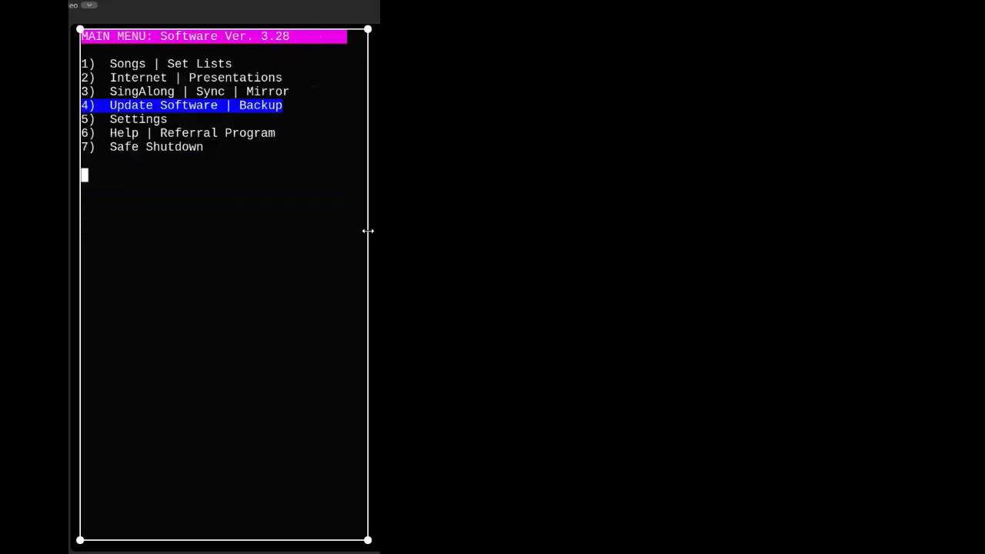
key("Down")
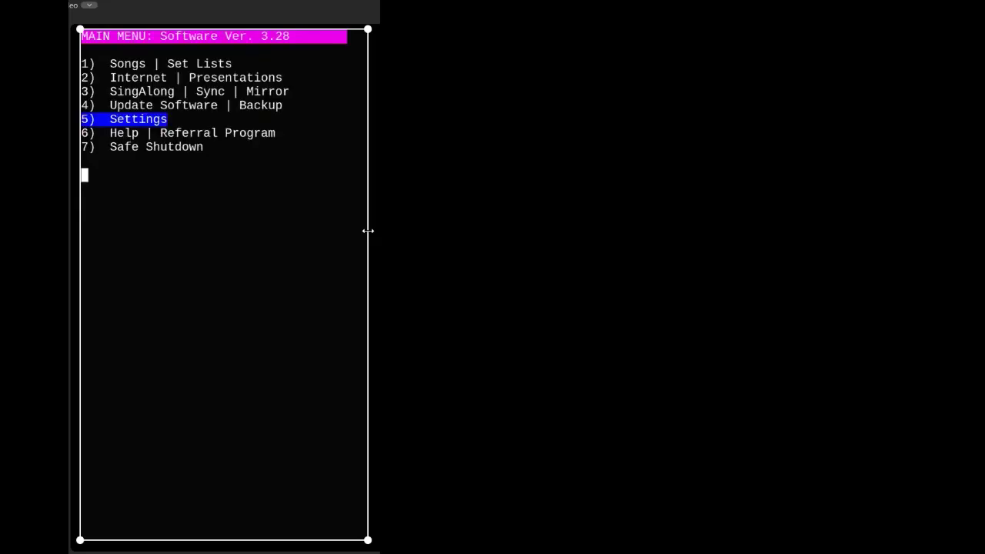
key("Return")
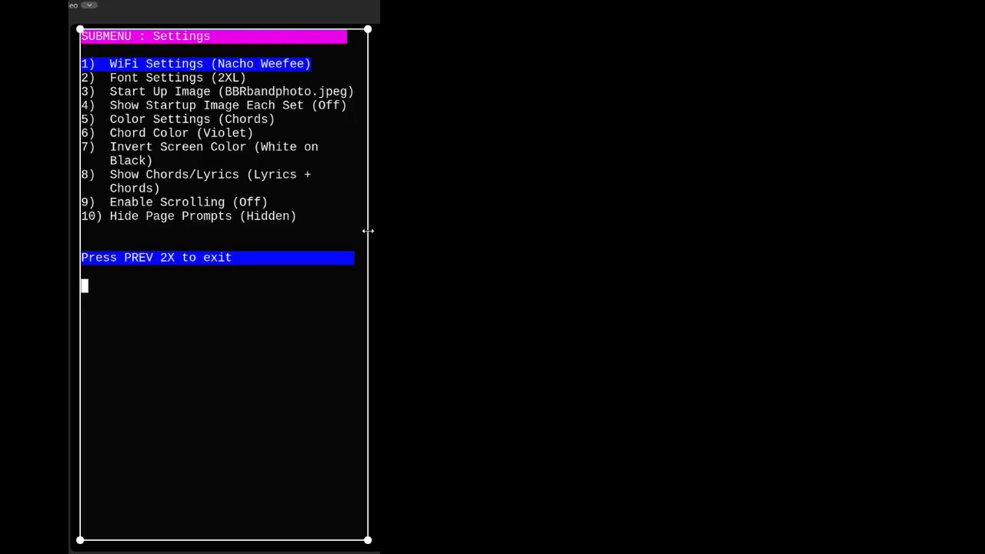
key("Down")
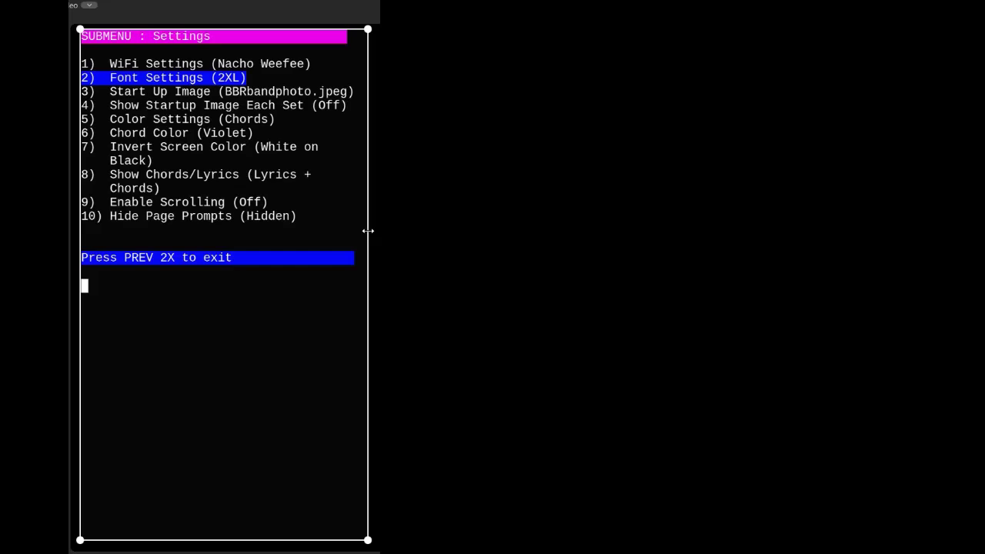
key("Down")
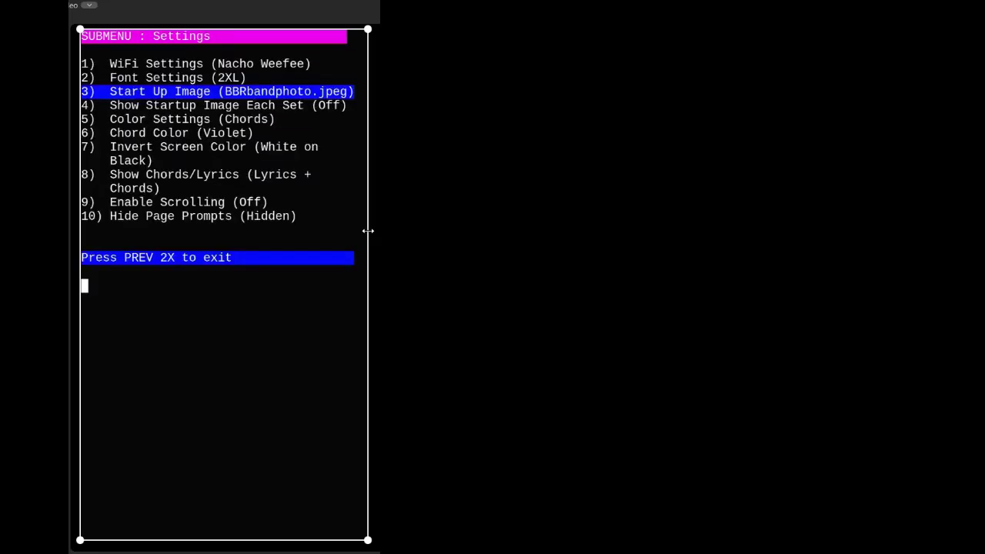
key("Down")
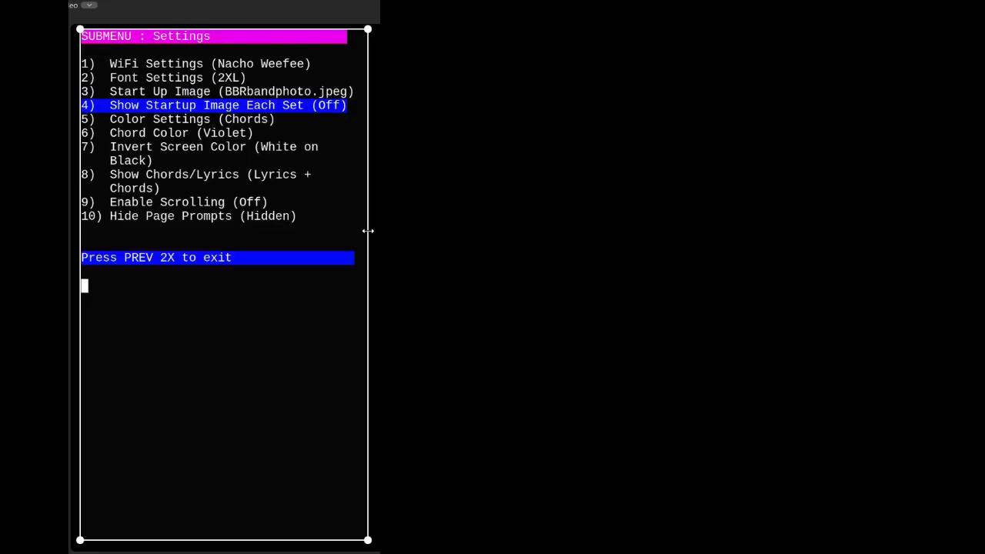
key("Down")
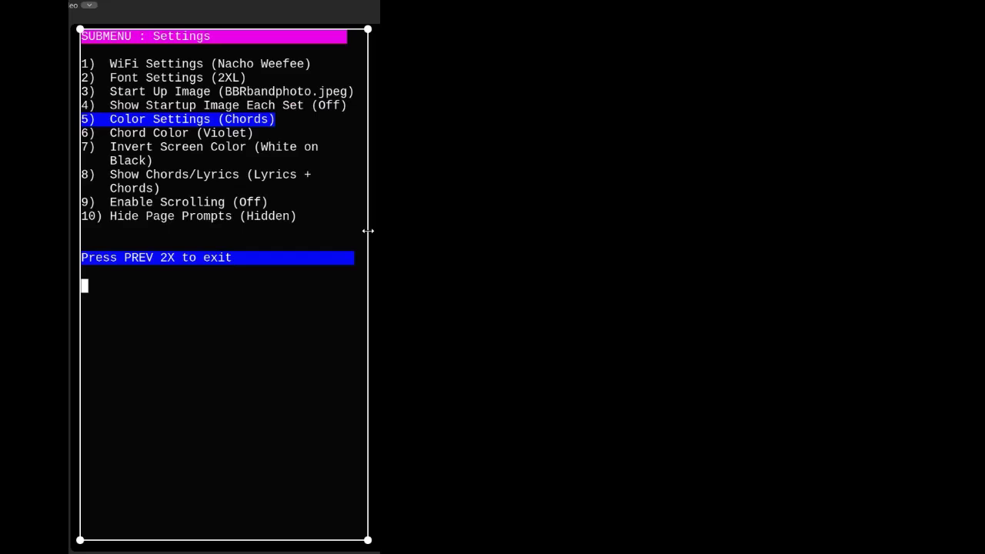
Open Color Settings (Chords), showing Color on Chords Only as current.
key("Return")
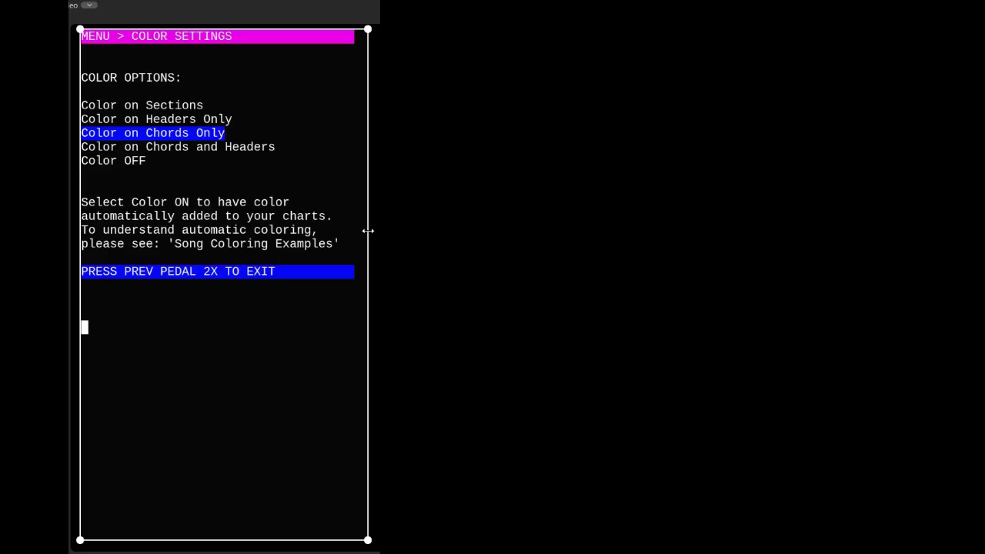
Leave Color Settings and step down past Invert Screen Color to Show Chords/Lyrics.
key("Left")
key("Left")
key("Right")
key("Right")
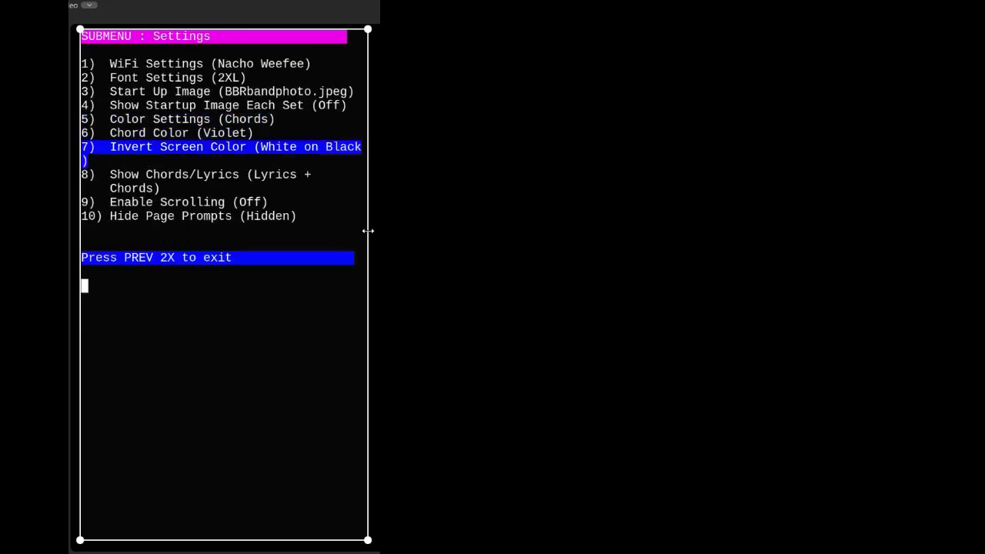
key("Right")
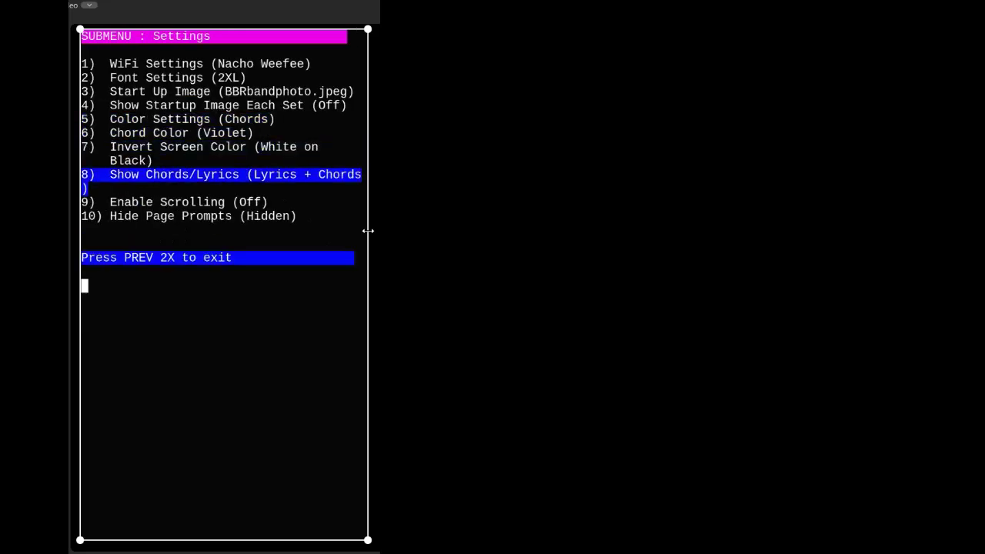
key("Left")
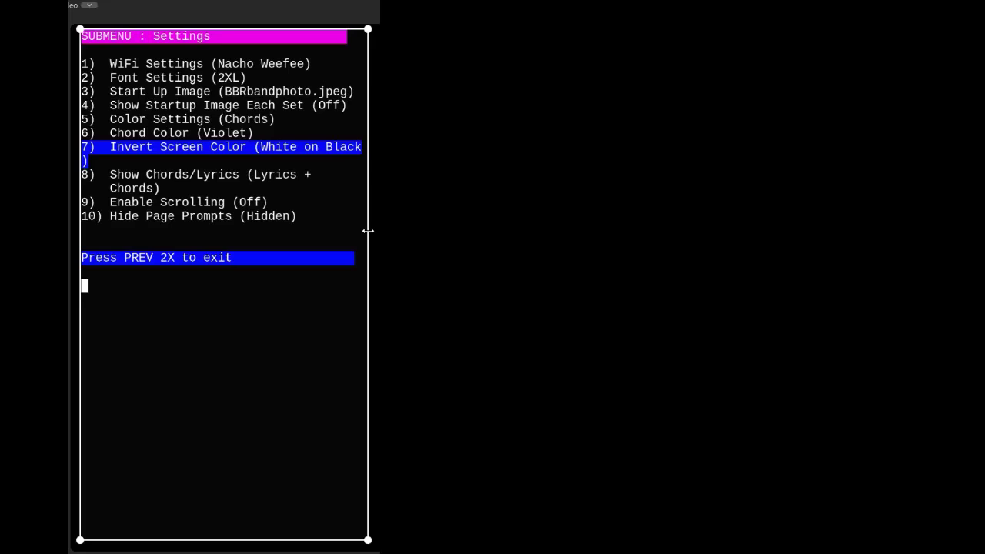
key("Right")
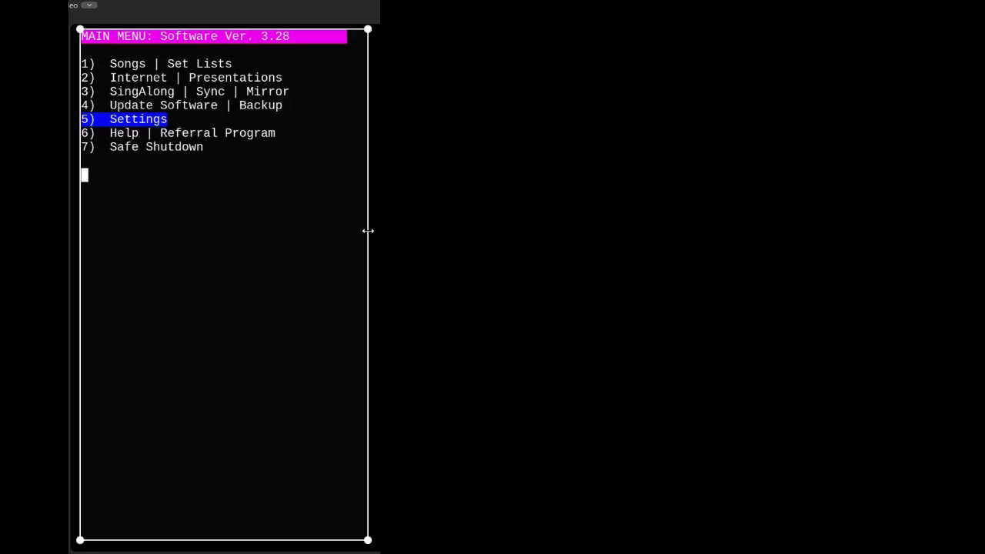
key("Down")
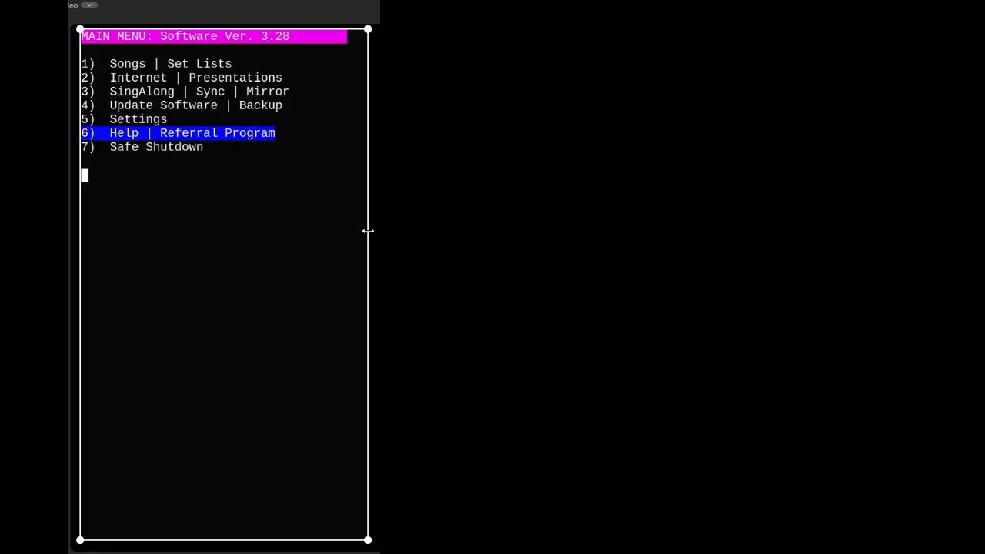
key("Return")
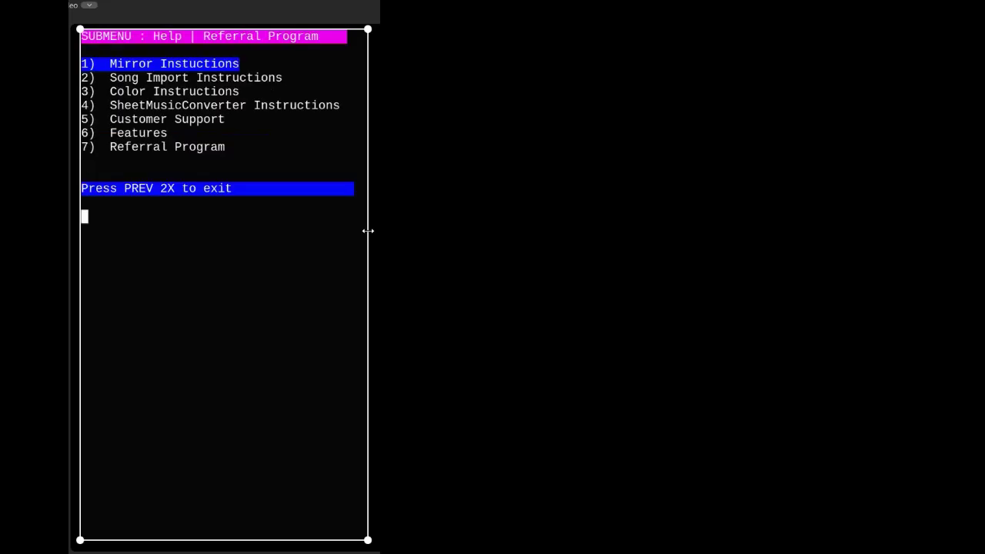
key("Down")
key("Down")
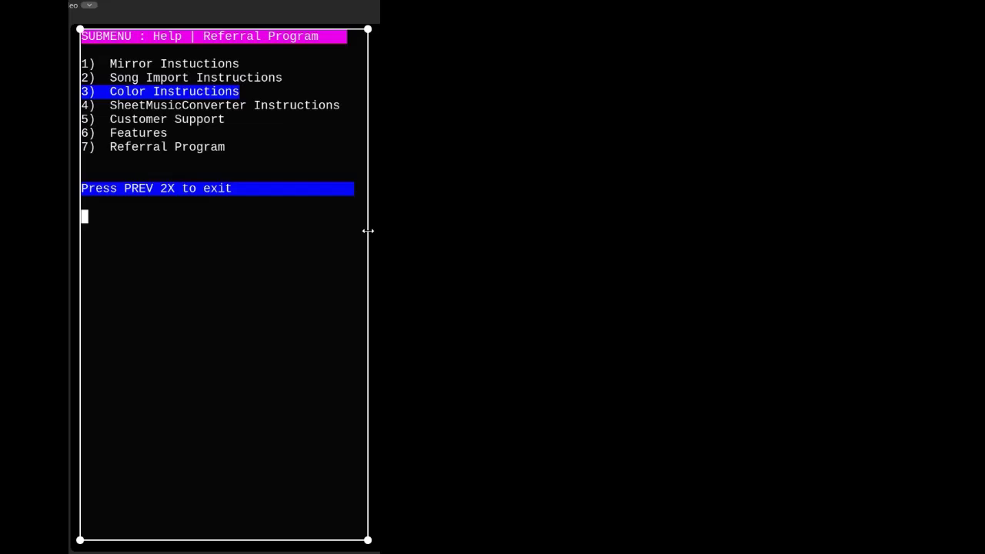
key("Down")
key("Down")
key("Down")
key("Down")
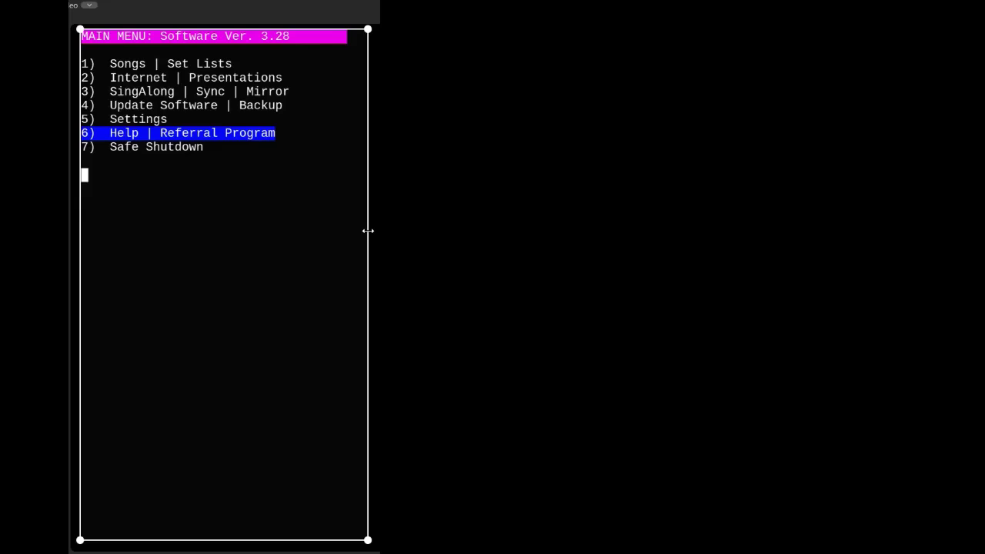
Highlight 7) Safe Shutdown on the Software Ver. 3.28 main menu.
key("Down")
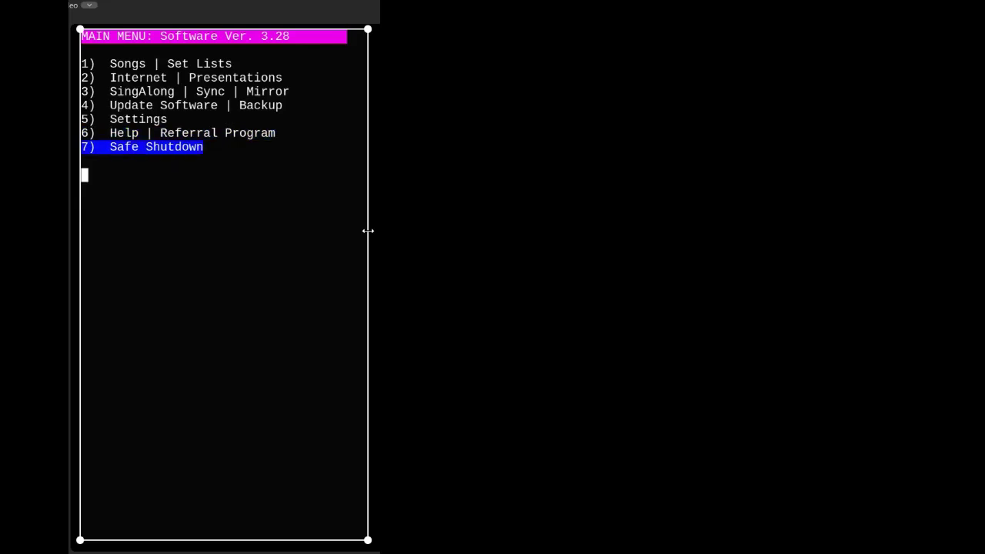